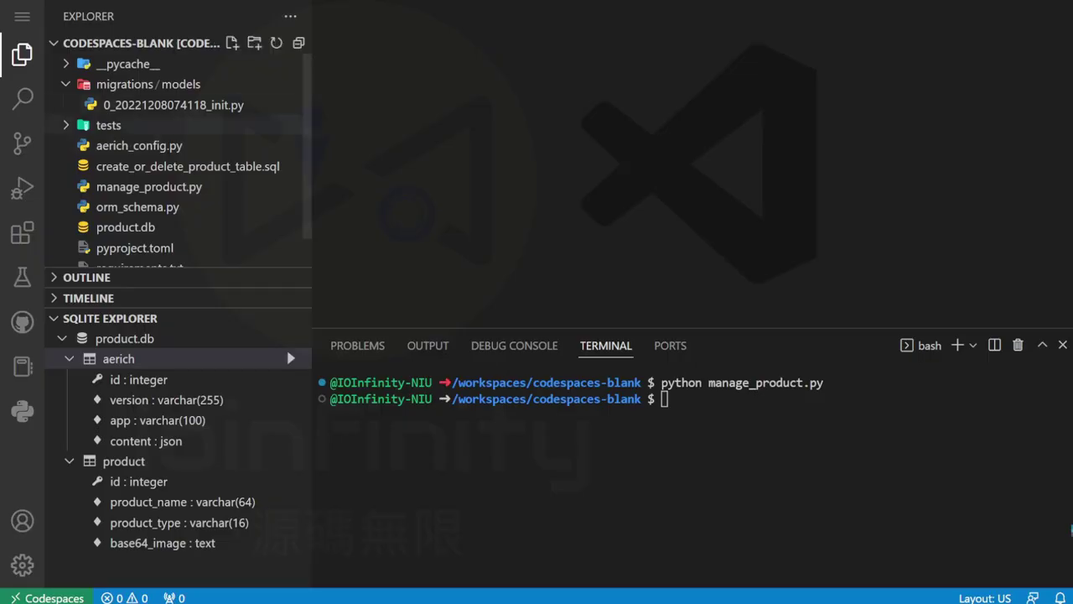
- Show the Source Control view and its option to publish the folder to GitHub
left_click(22, 142)
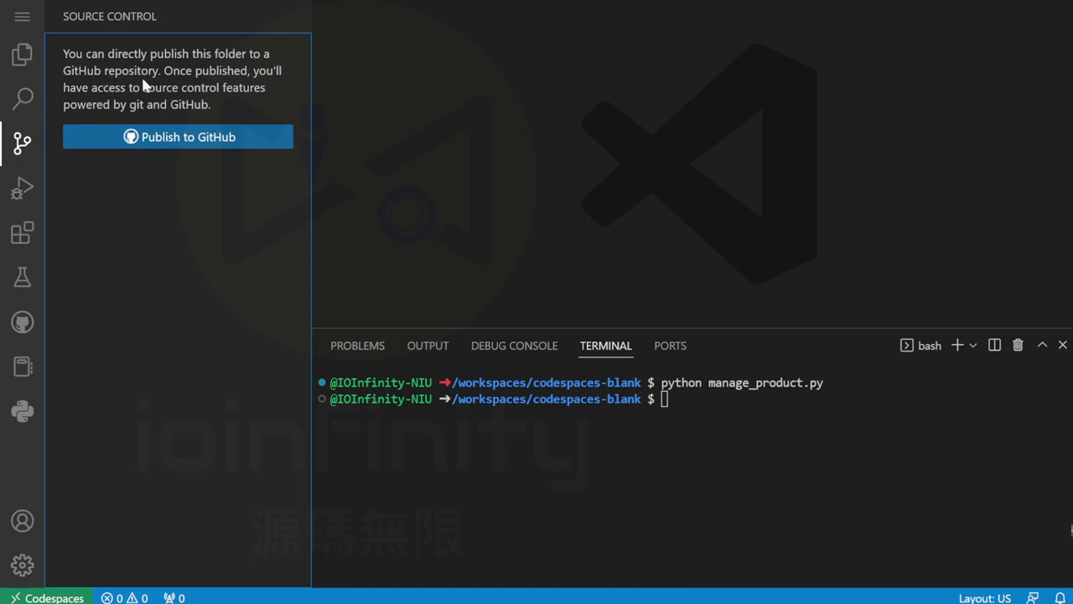
mouse_move(163, 72)
left_mouse_down()
mouse_move(262, 90)
mouse_move(261, 101)
left_mouse_up()
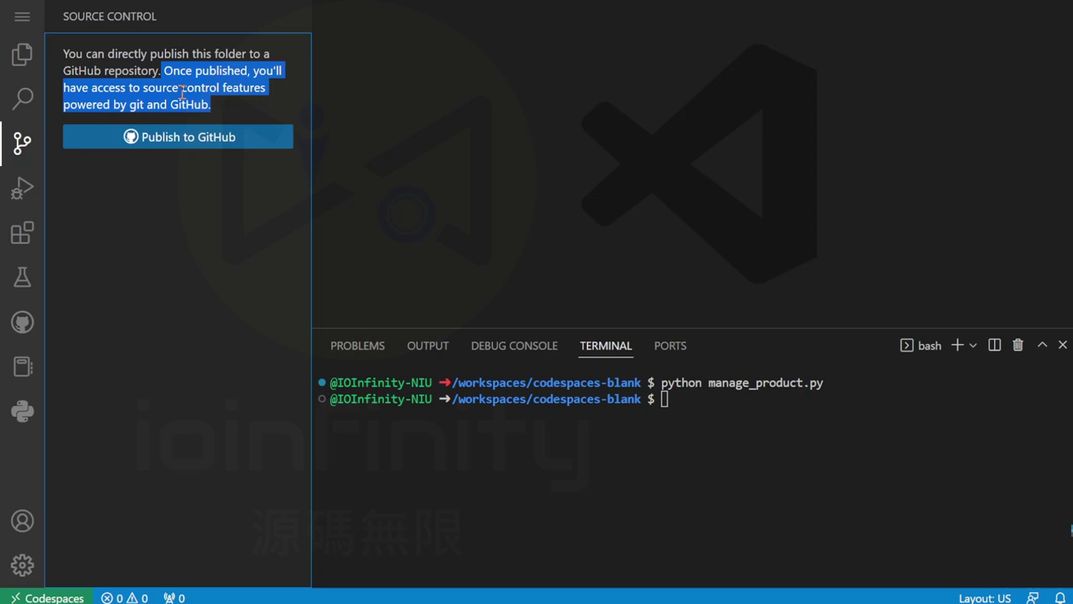
- Publish the codespaces-blank folder to GitHub as a private repository with all 10 files
left_click(190, 140)
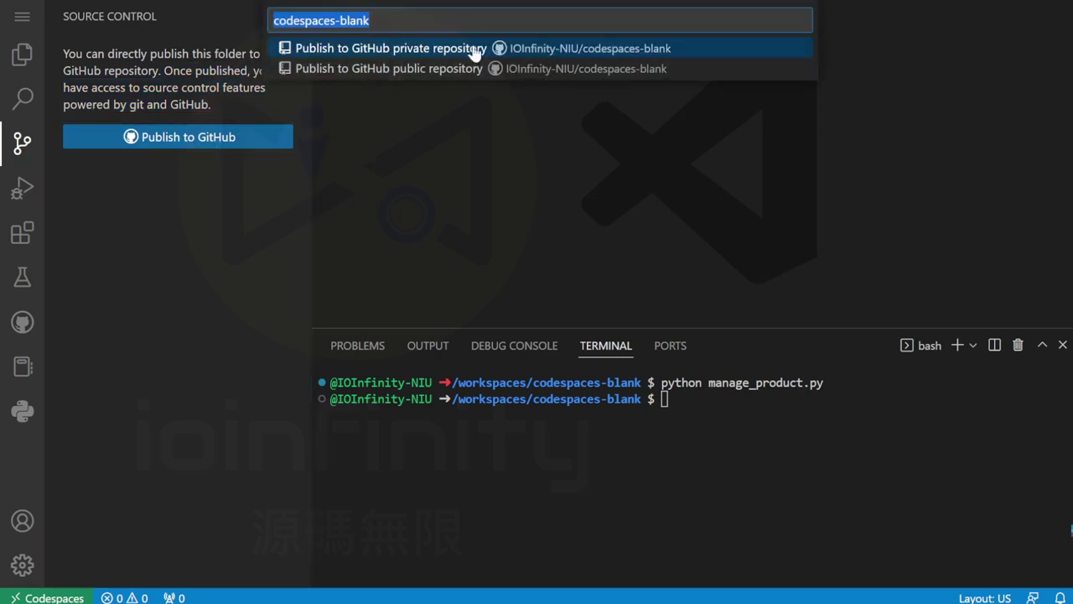
left_click(633, 59)
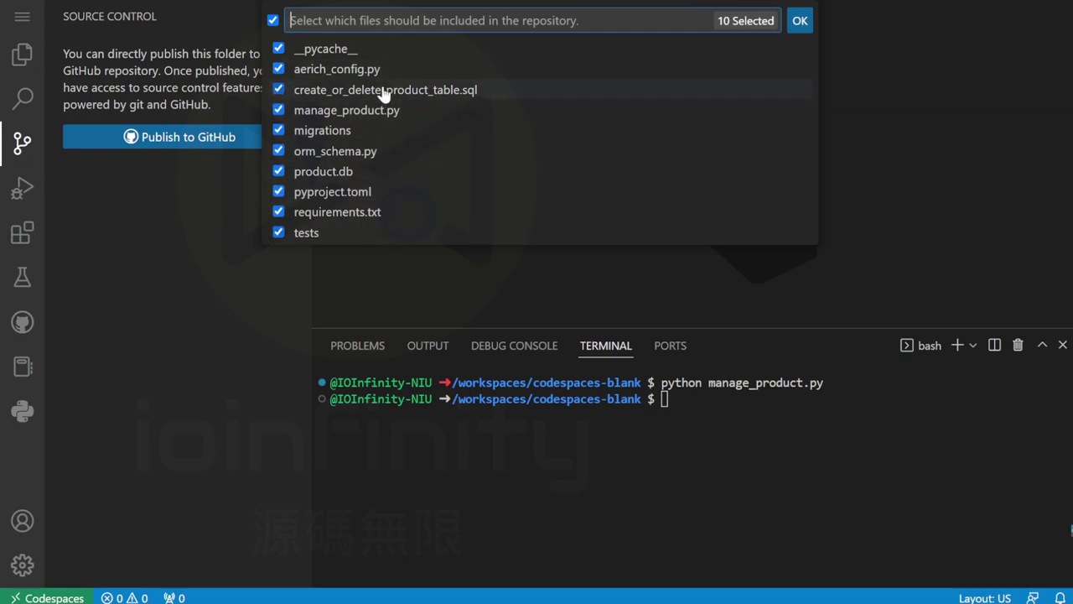
left_click(810, 26)
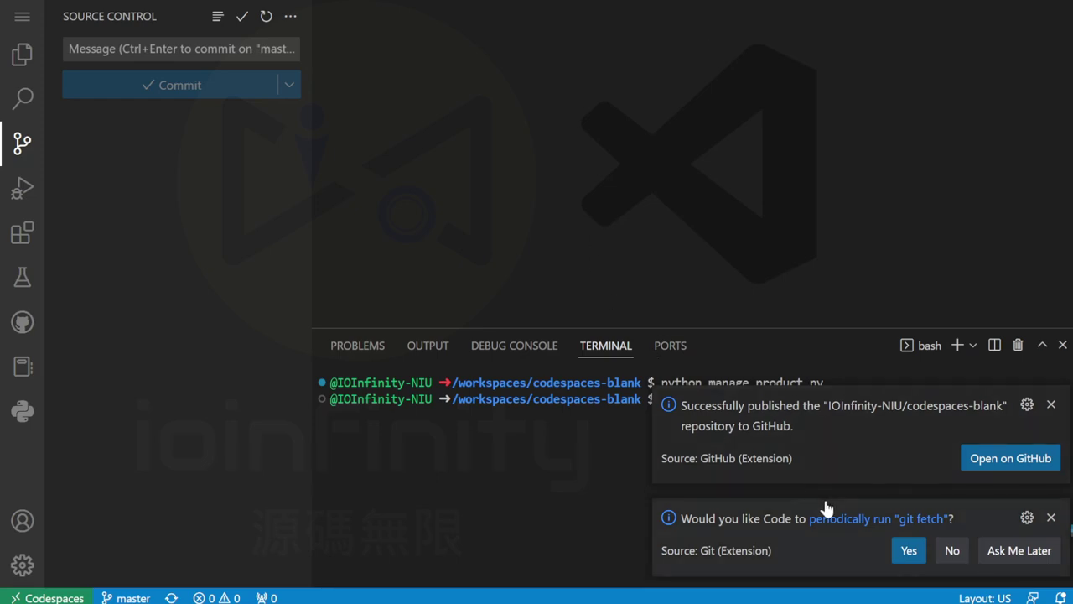
- View the new private codespaces-blank repository and its first-commit files on GitHub
left_click(1036, 459)
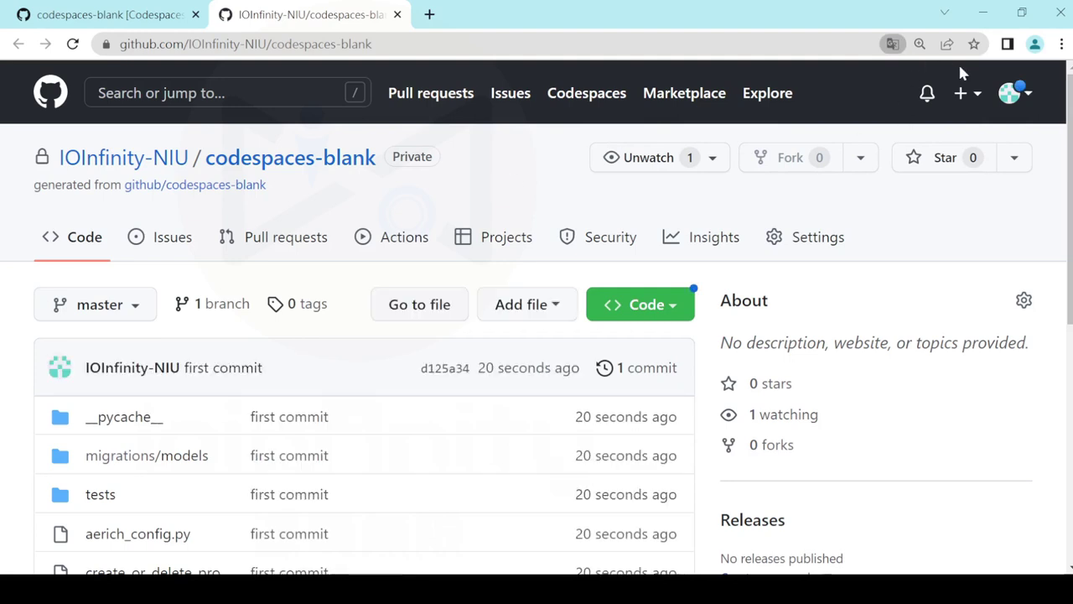
scroll(315, 166, "down", 3)
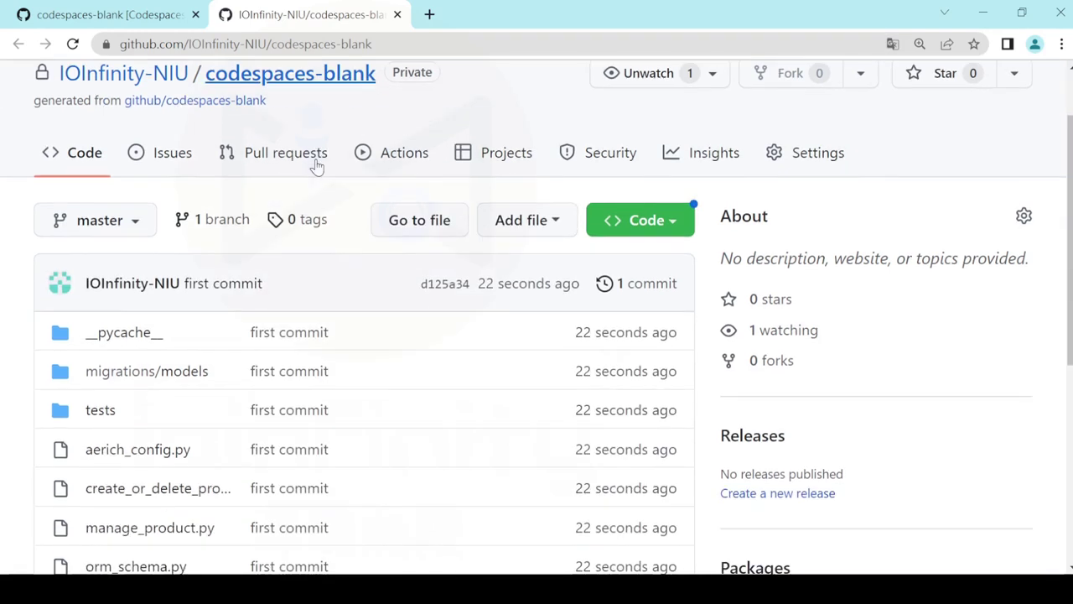
scroll(315, 166, "up", 3)
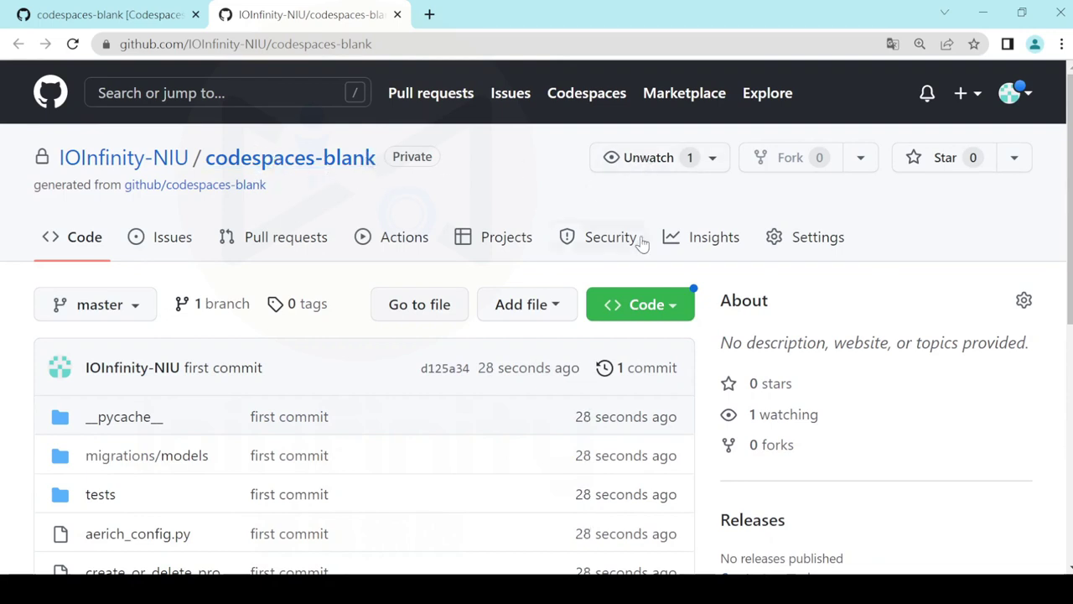
- In repository settings, replace the current name, starting with 'TortoiseAerich'
left_click(831, 248)
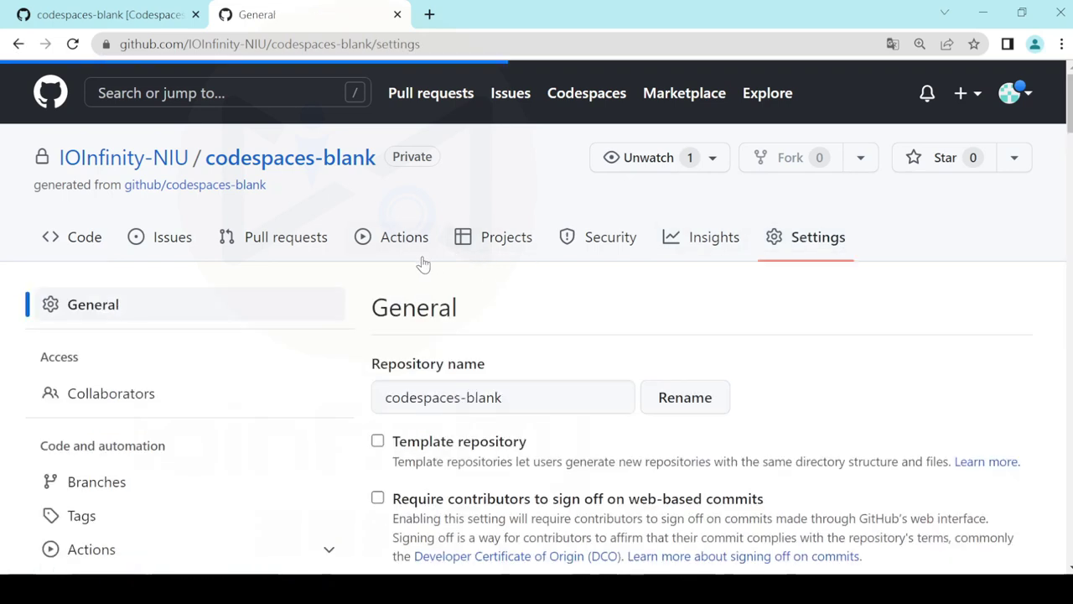
scroll(307, 323, "down", 1)
left_click_drag(517, 307, 386, 309)
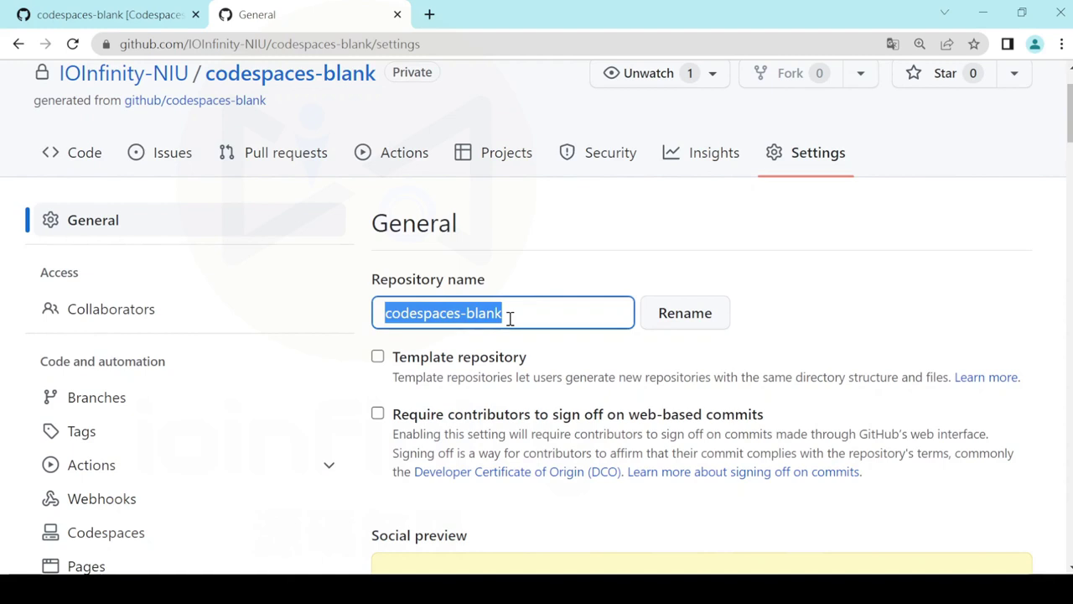
type("F")
key("BackSpace")
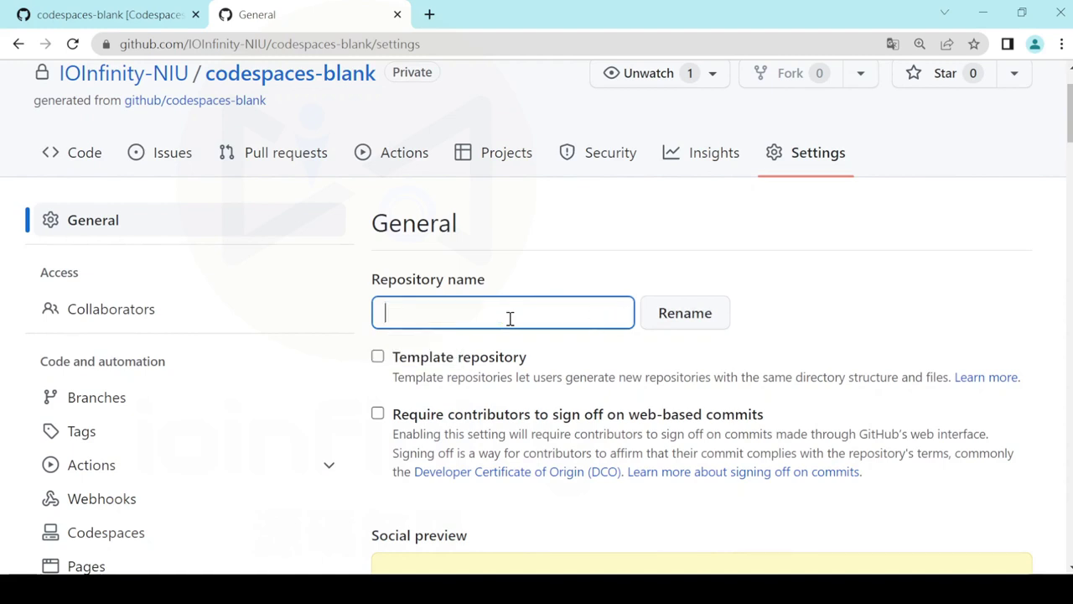
type("To")
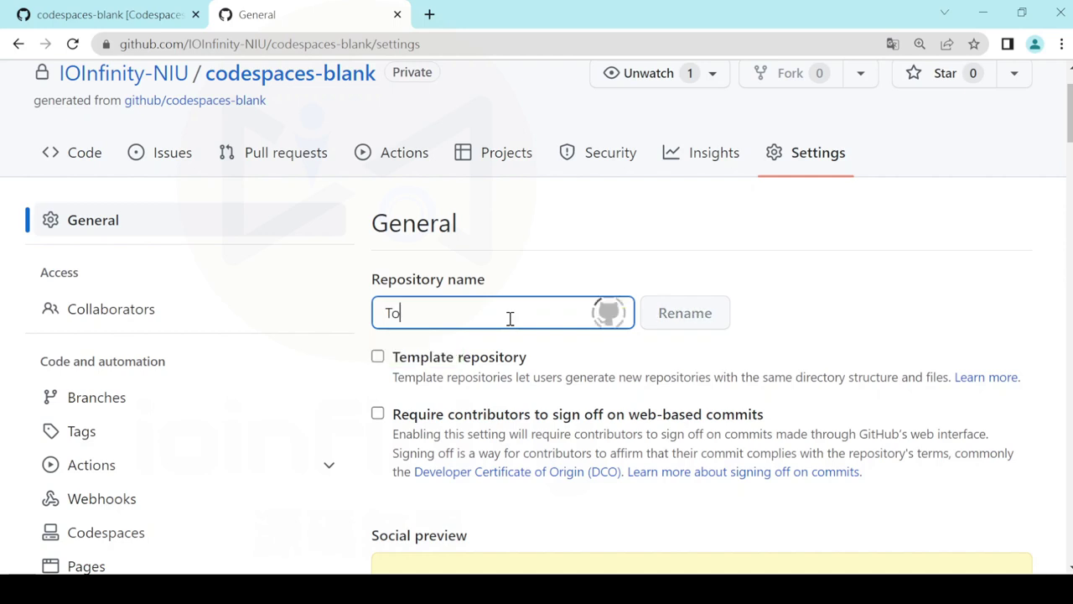
type("rto")
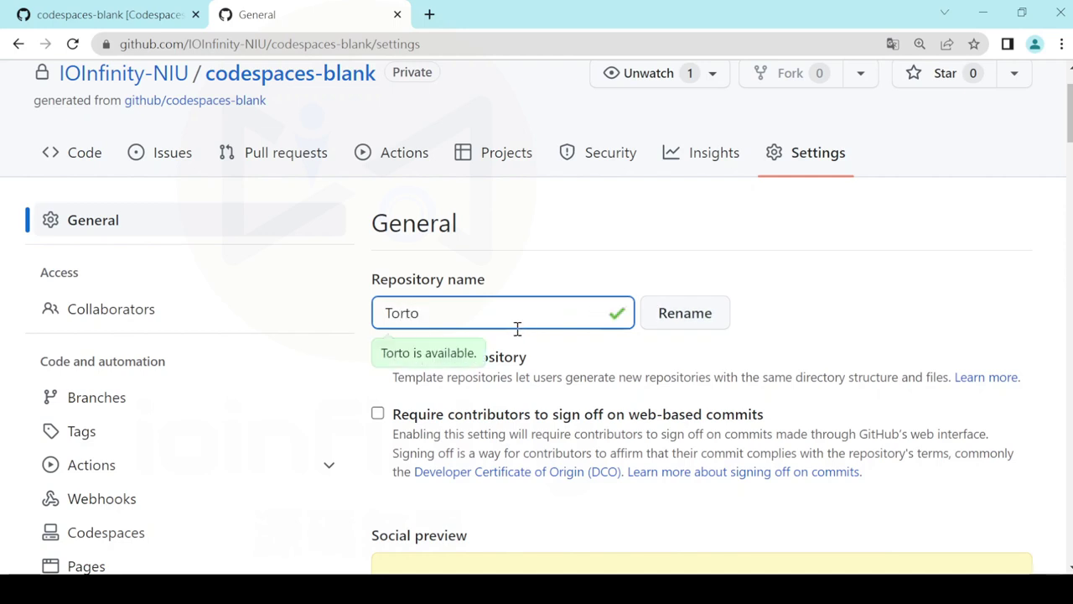
type("ise-A")
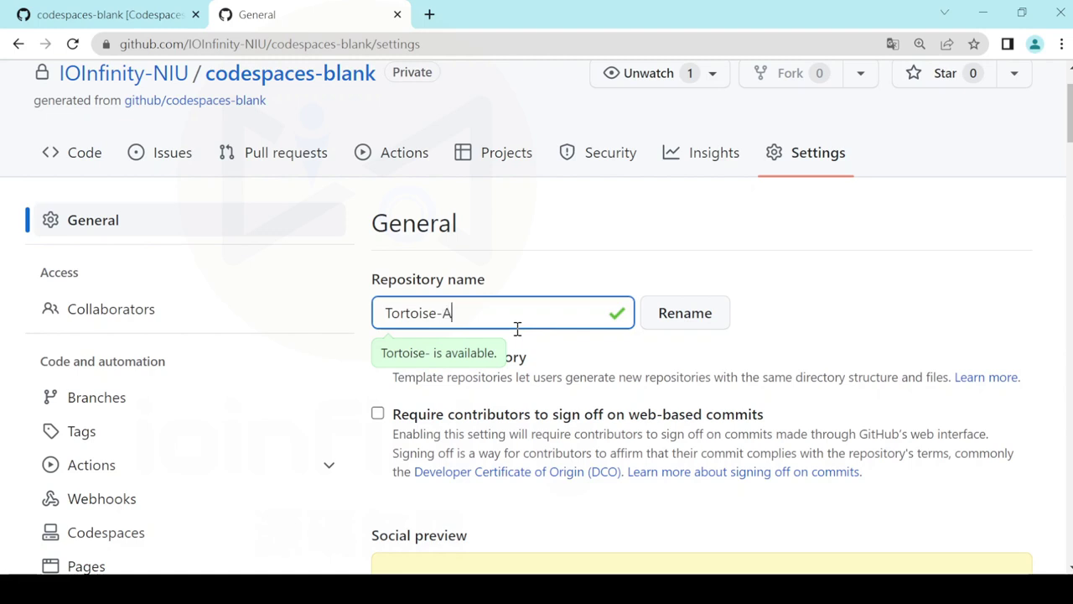
key("BackSpace")
type("and")
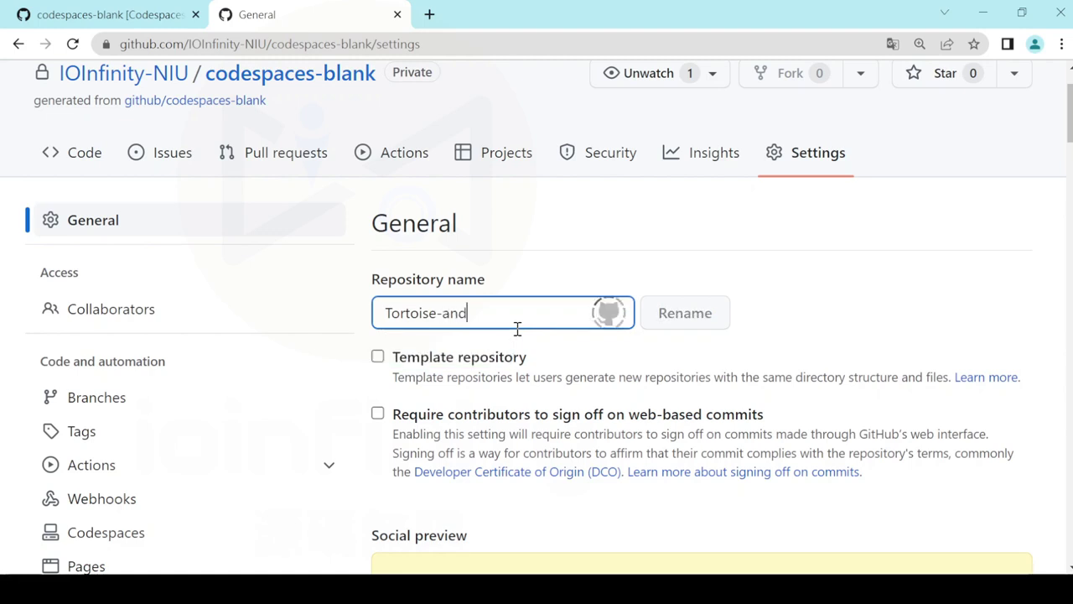
key("BackSpace")
key("BackSpace")
key("BackSpace")
type("A")
type("eris")
key("BackSpace")
type("ch")
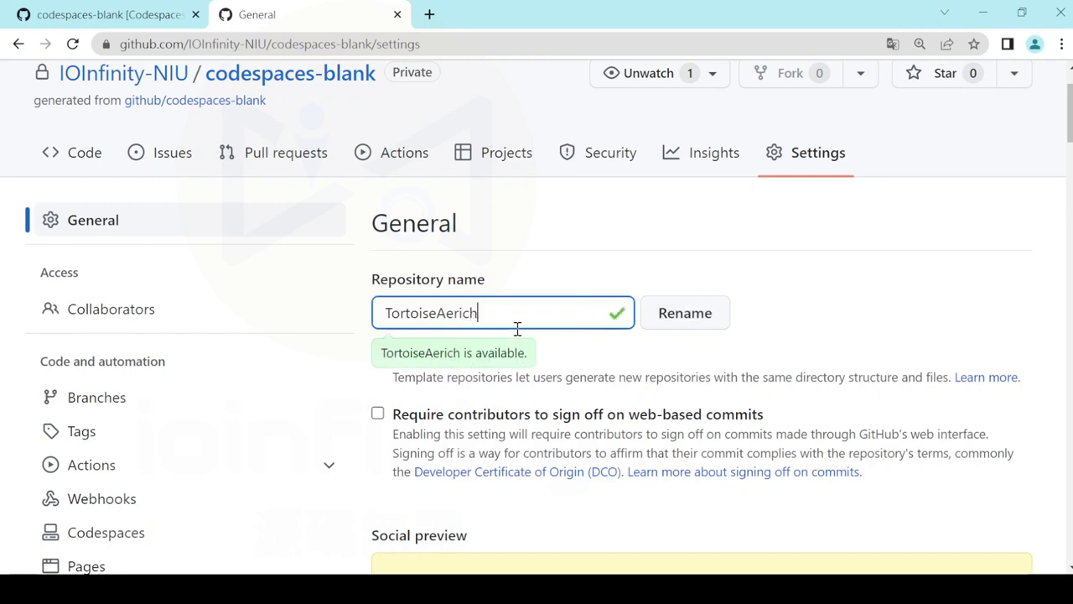
type("M")
key("BackSpace")
- Complete the repository name as Python-SQLite-TortoiseORM-Aerich-Migration
type("Python")
key("Right")
key("Right")
key("Right")
key("Right")
key("Right")
key("Right")
key("Right")
type("ORM")
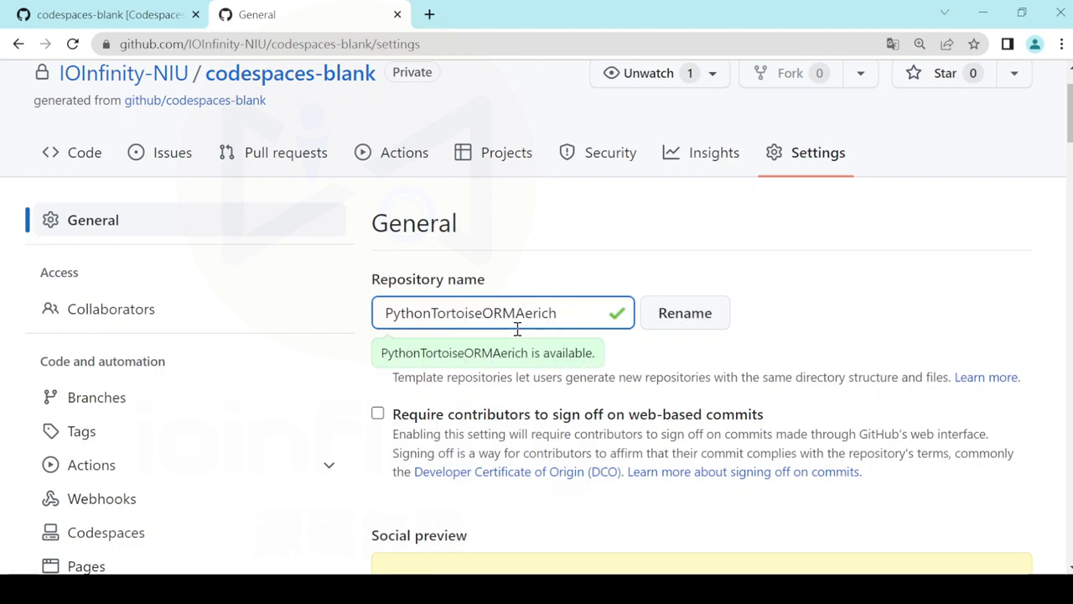
key("Left")
type("-")
key("Right")
key("Right")
key("Right")
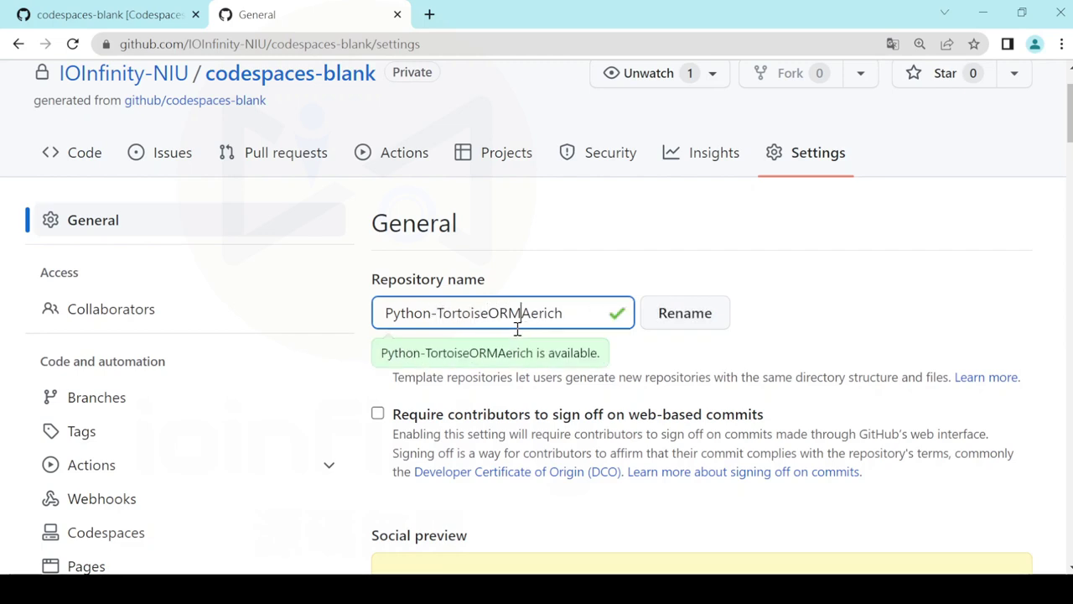
type("-")
key("Right")
key("Right")
key("Right")
key("Right")
key("Right")
key("Right")
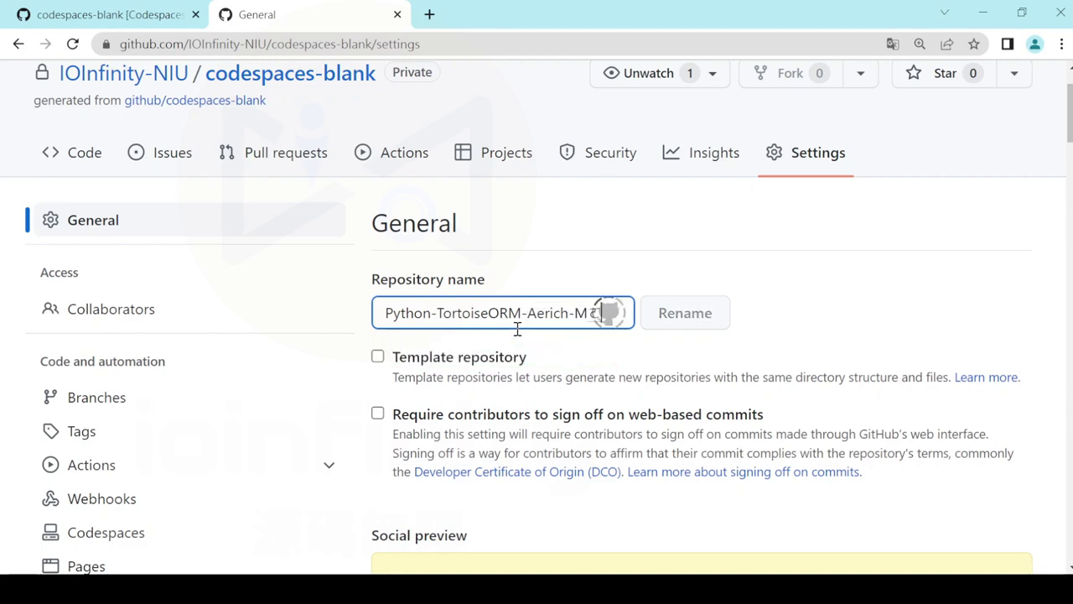
key("BackSpace")
key("BackSpace")
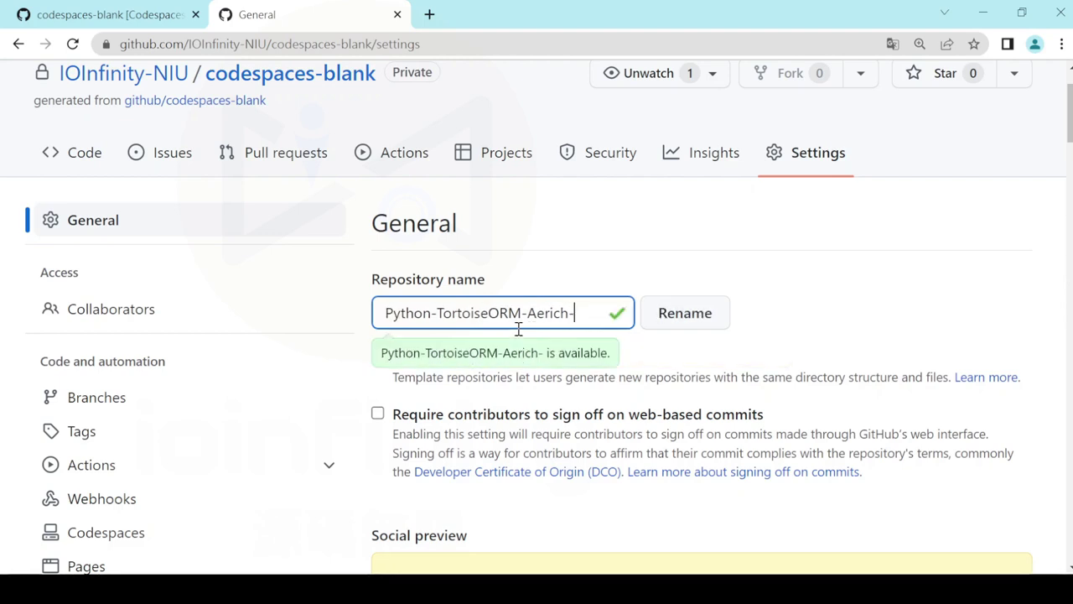
type("S")
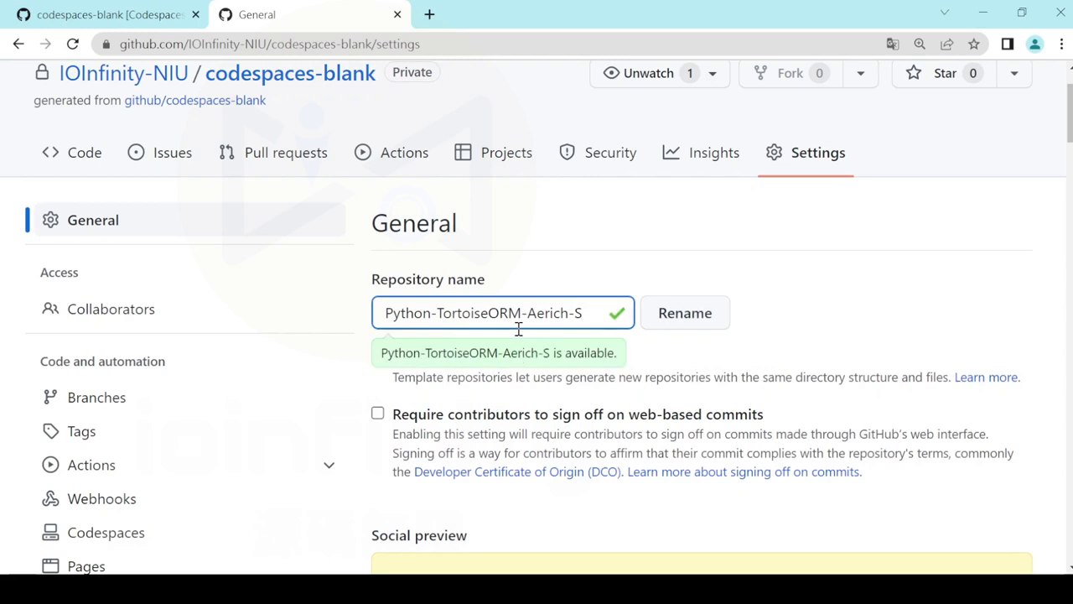
key("Left")
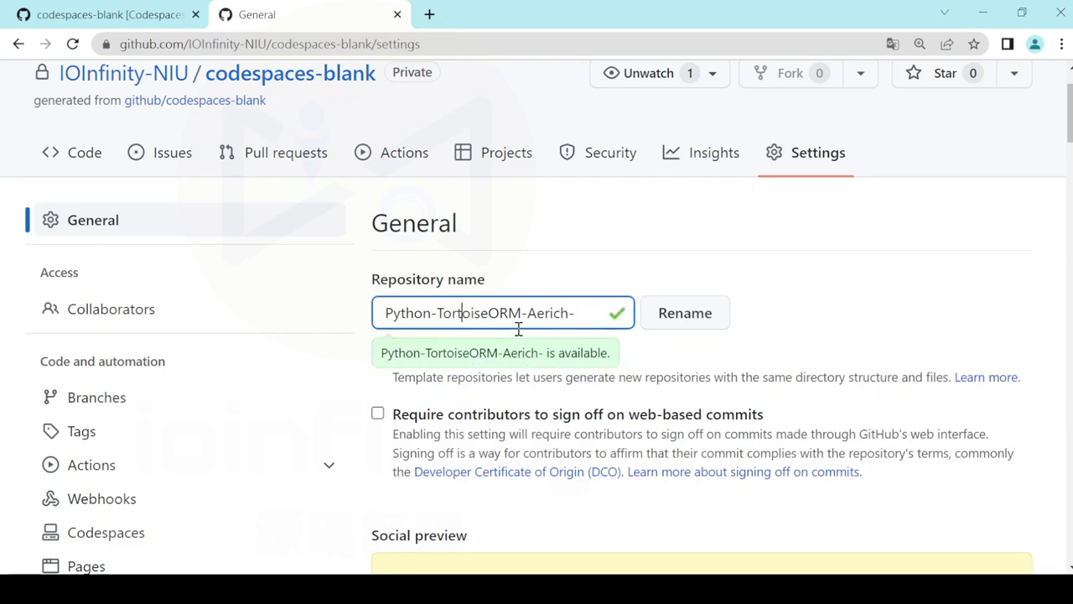
type("S")
type("QLと")
key("BackSpace")
key("BackSpace")
type("L")
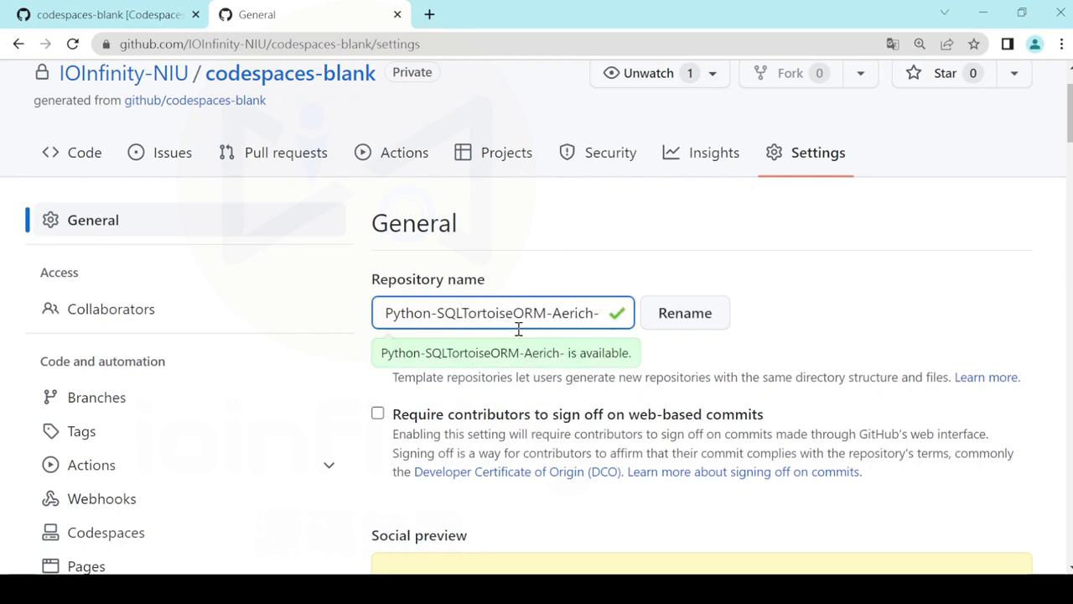
type("ite-")
key("Right")
key("Right")
key("End")
type("Migratio")
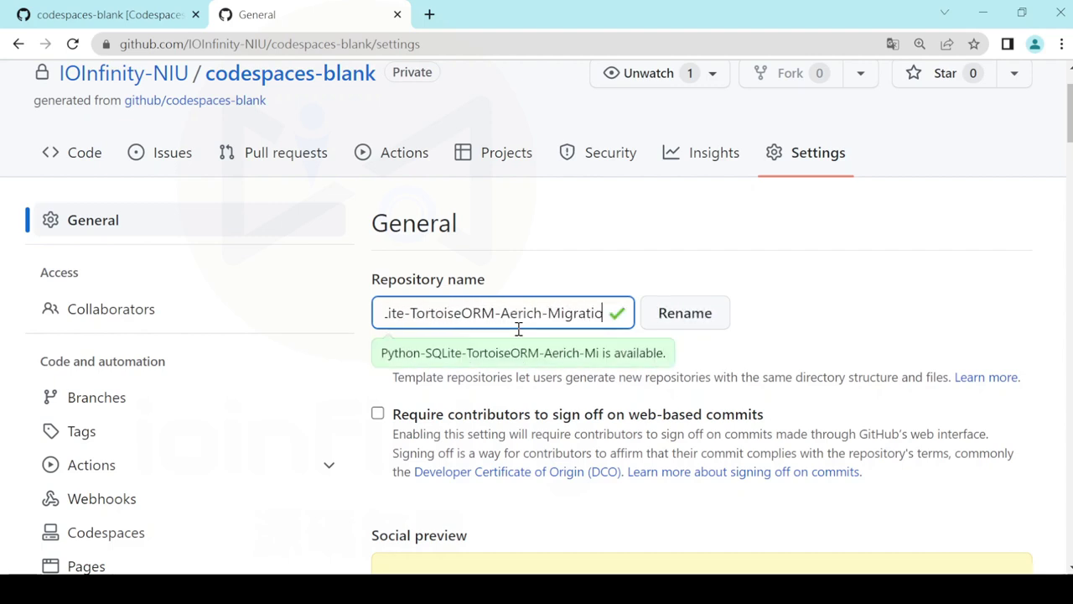
type("n")
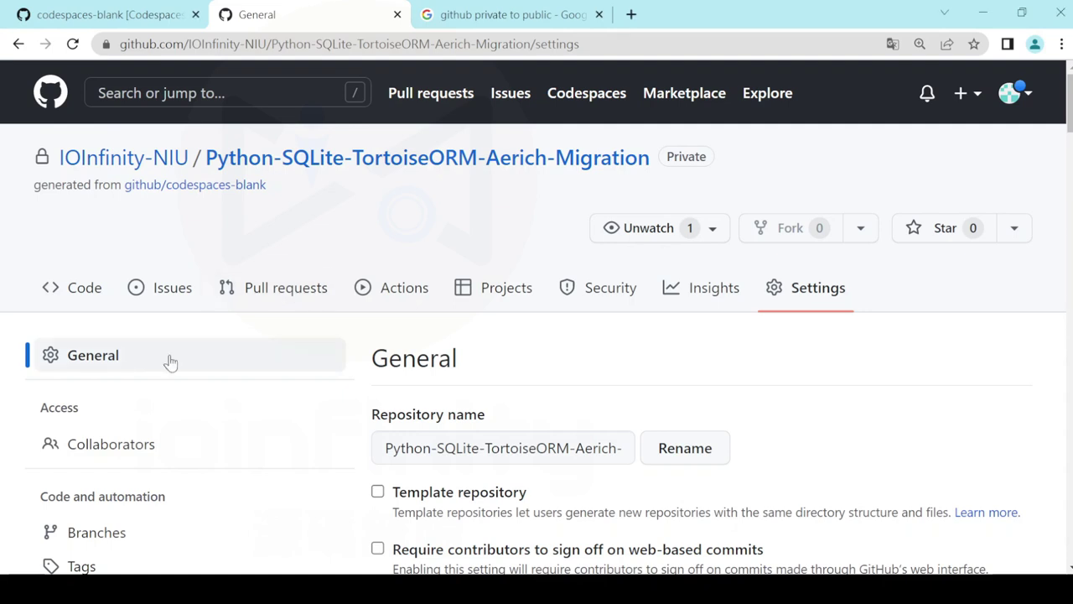
- Bring up the confirmation for changing Python-SQLite-TortoiseORM-Aerich-Migration's visibility to public
scroll(452, 327, "down", 2)
scroll(516, 316, "up", 1)
left_click(132, 361)
scroll(537, 331, "down", 3)
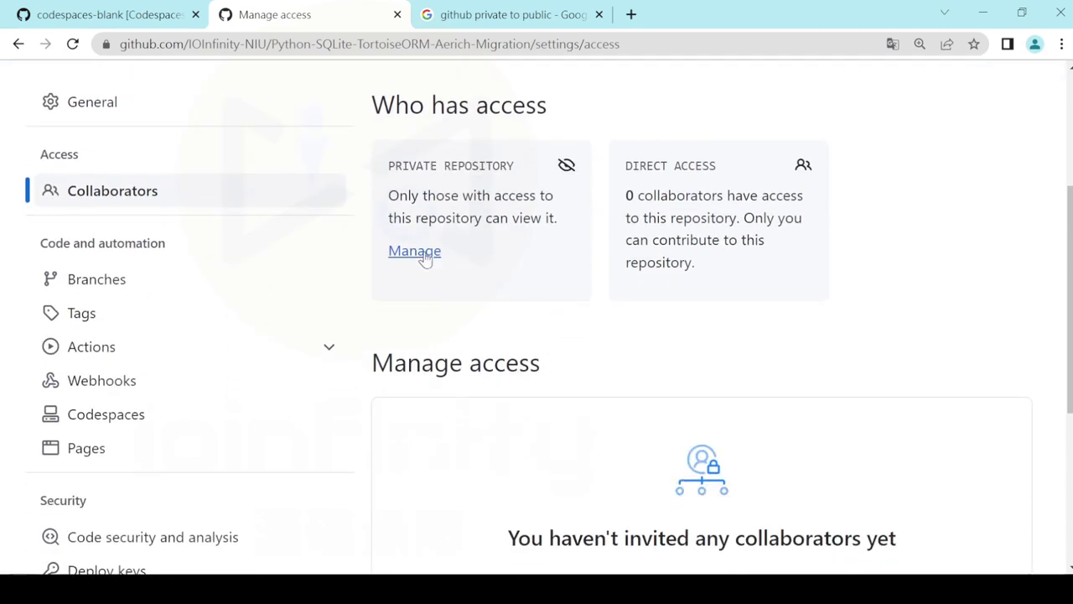
left_click(425, 254)
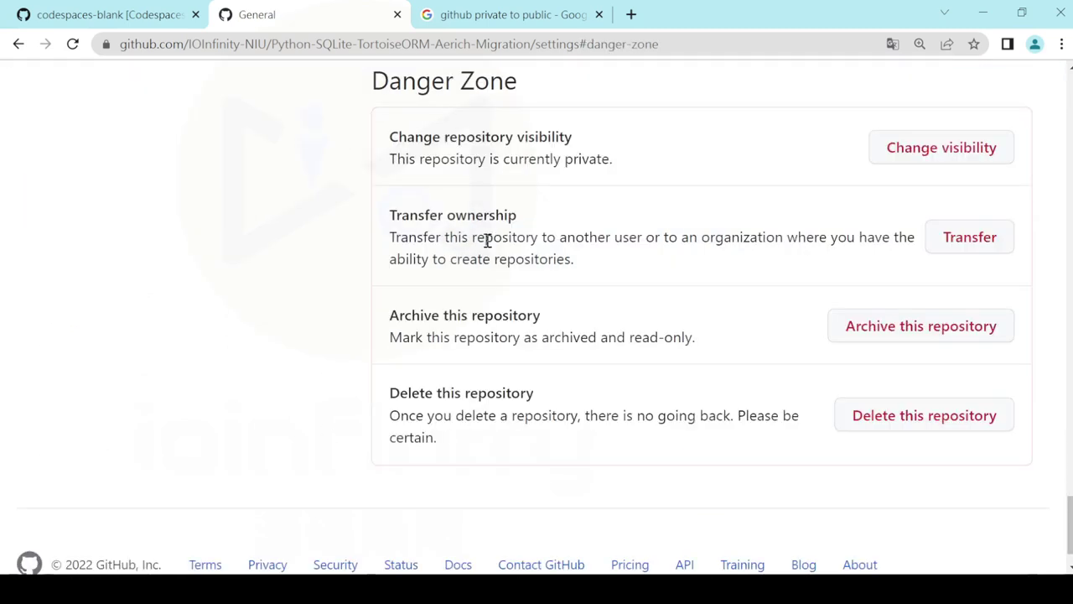
left_click(954, 160)
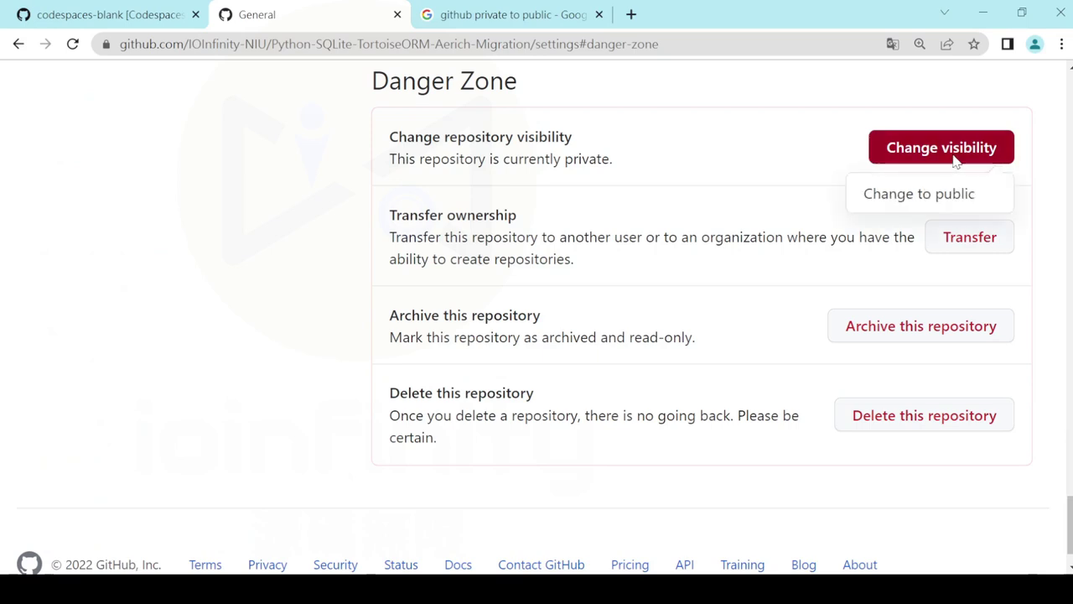
left_click(948, 197)
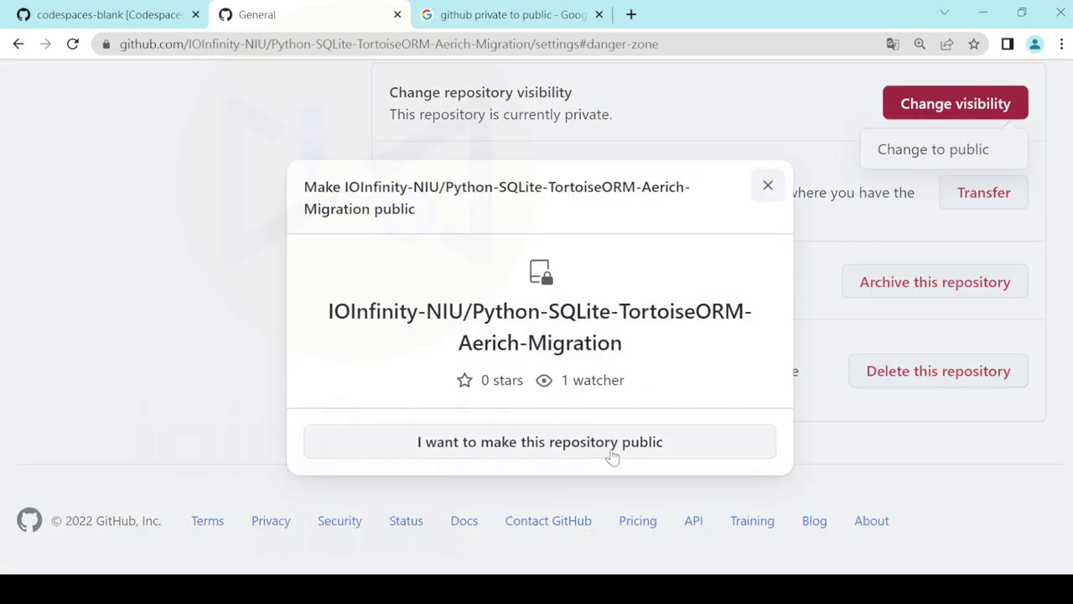
- Confirm both warnings to make Python-SQLite-TortoiseORM-Aerich-Migration public, then check its Public label
left_click(649, 456)
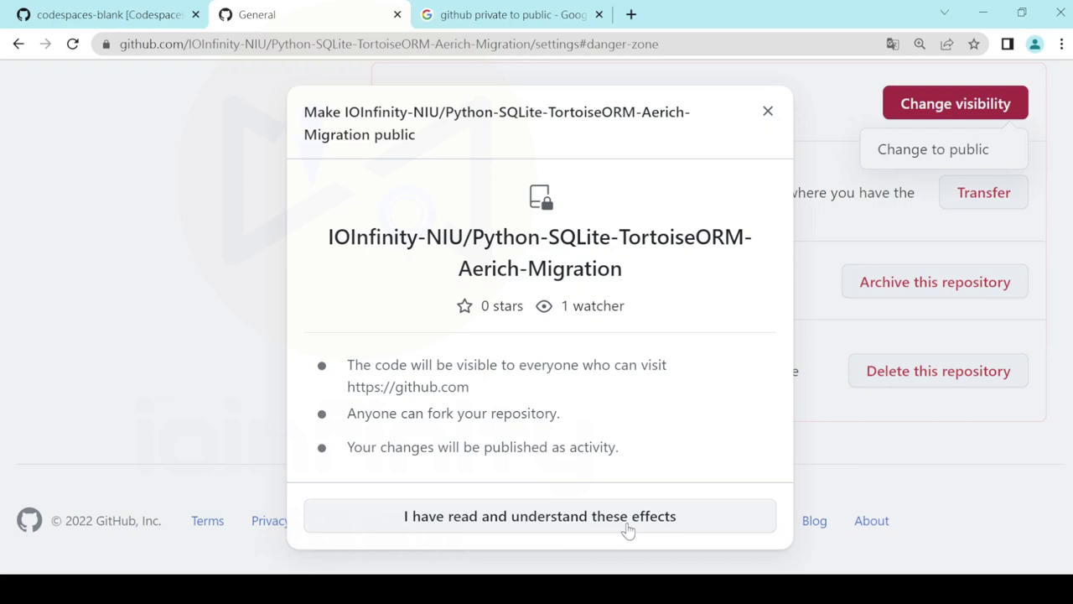
left_click(628, 530)
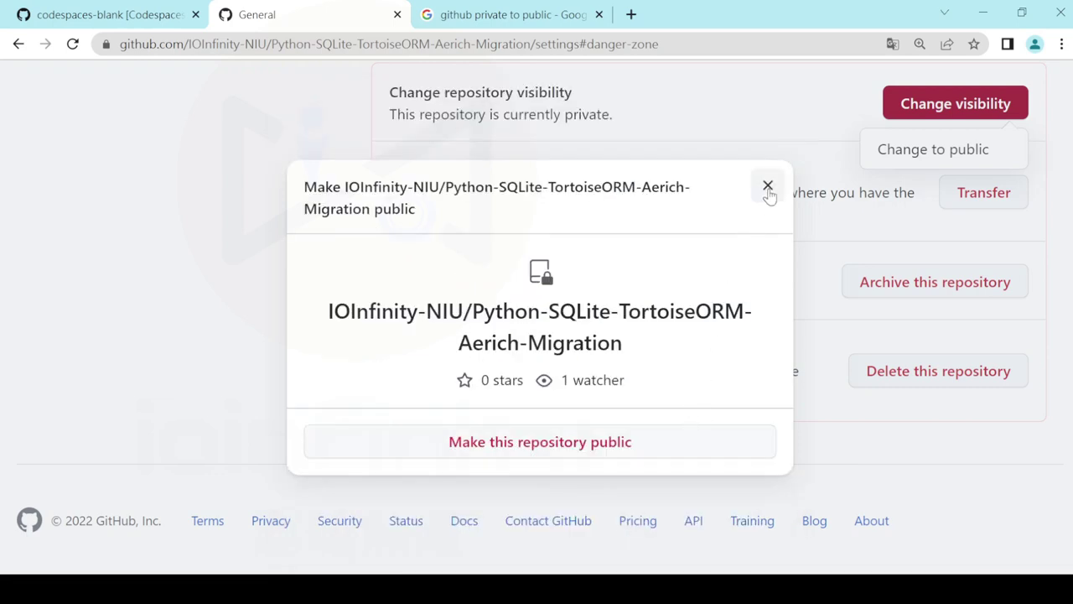
left_click(635, 451)
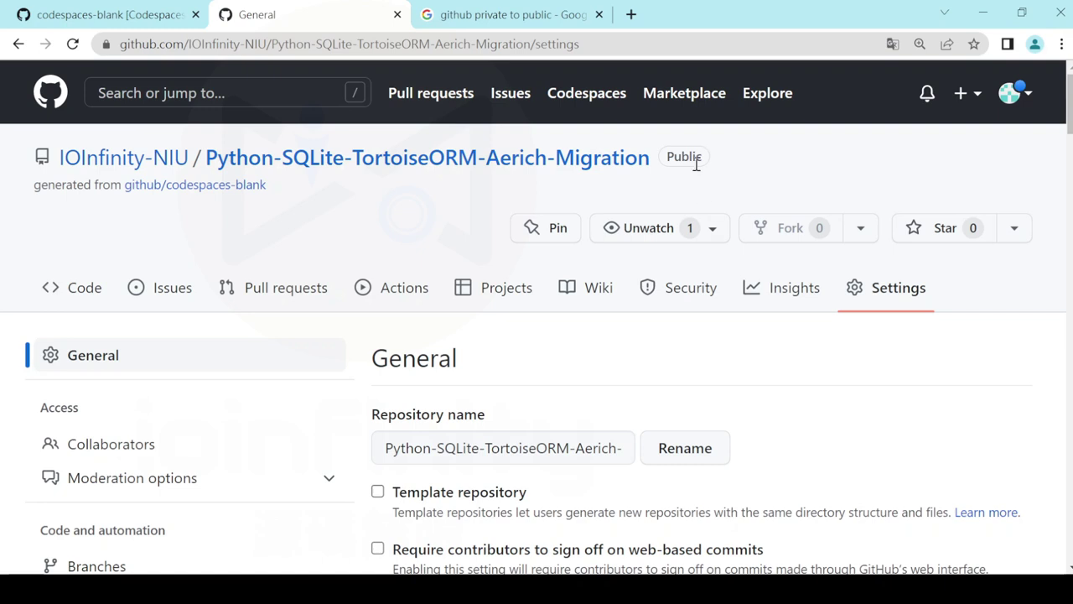
left_click_drag(695, 158, 665, 162)
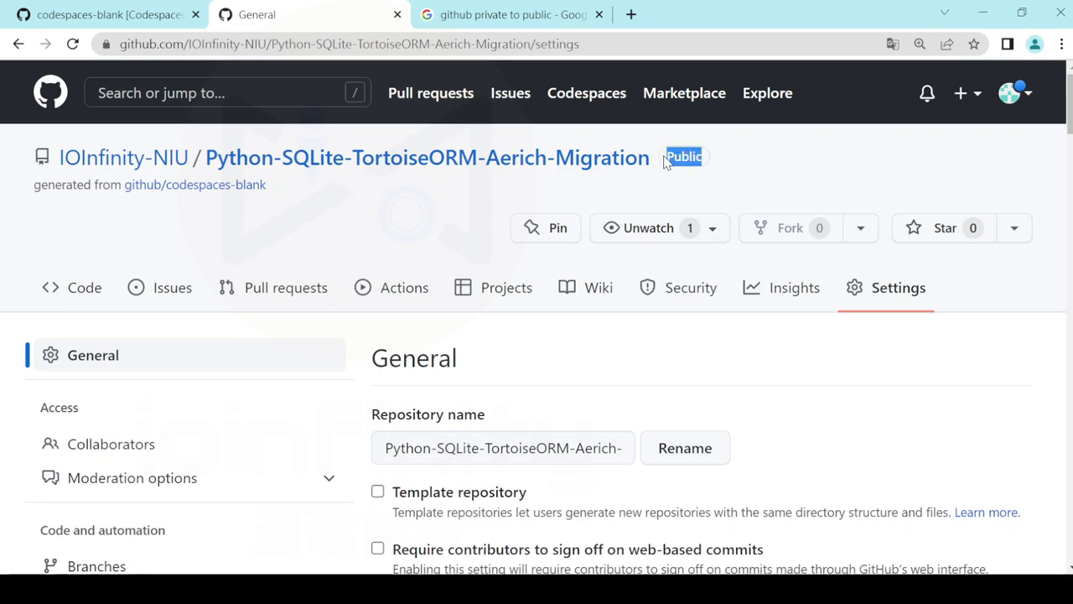